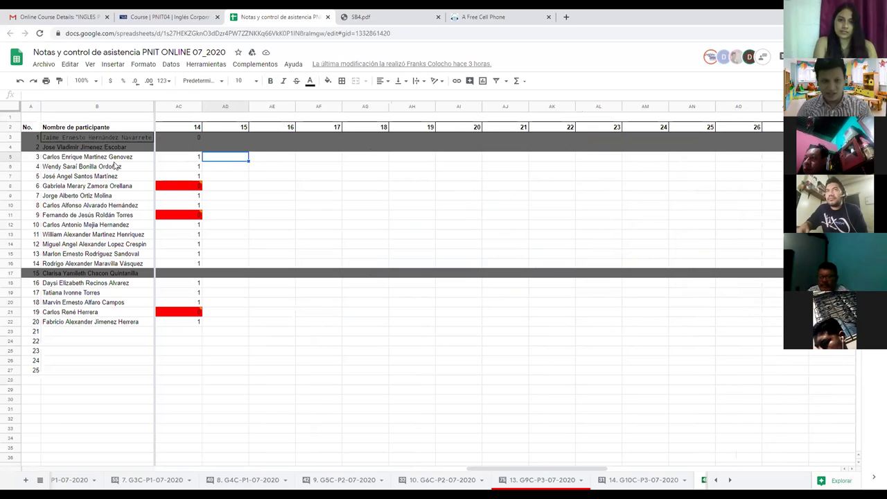
# Step: Enter 1 in the attendance column headed 15 for participants 3 through 8
pyautogui.write('1')
pyautogui.press('Return')
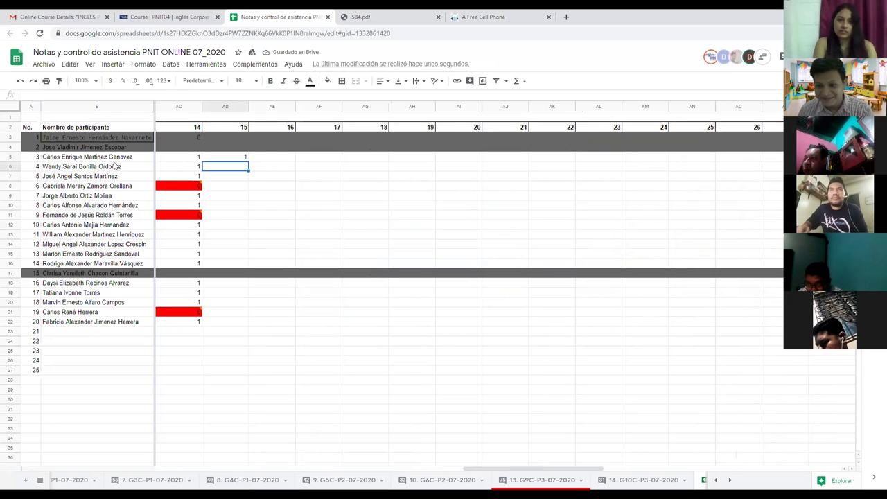
pyautogui.write('1')
pyautogui.press('Return')
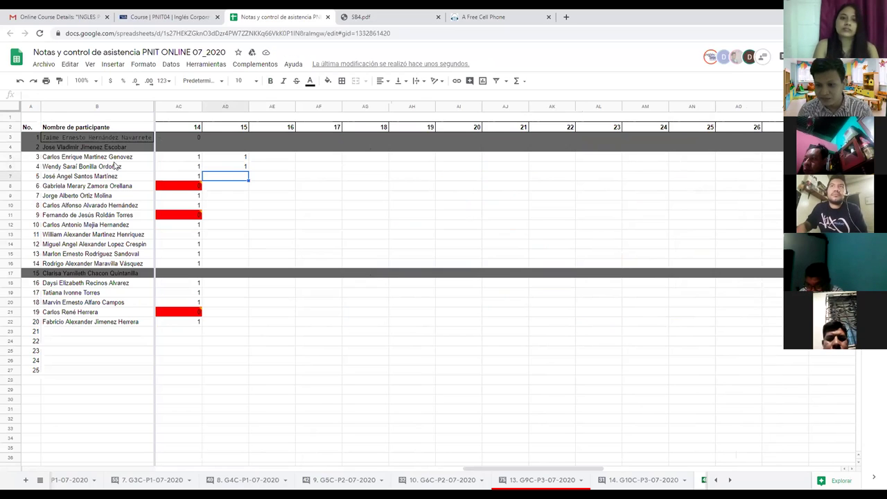
pyautogui.write('1')
pyautogui.press('Return')
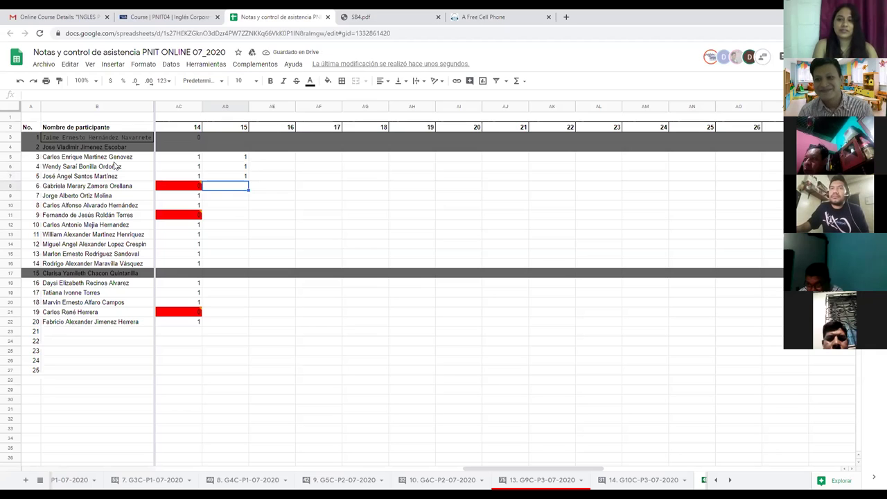
pyautogui.write('1')
pyautogui.press('Return')
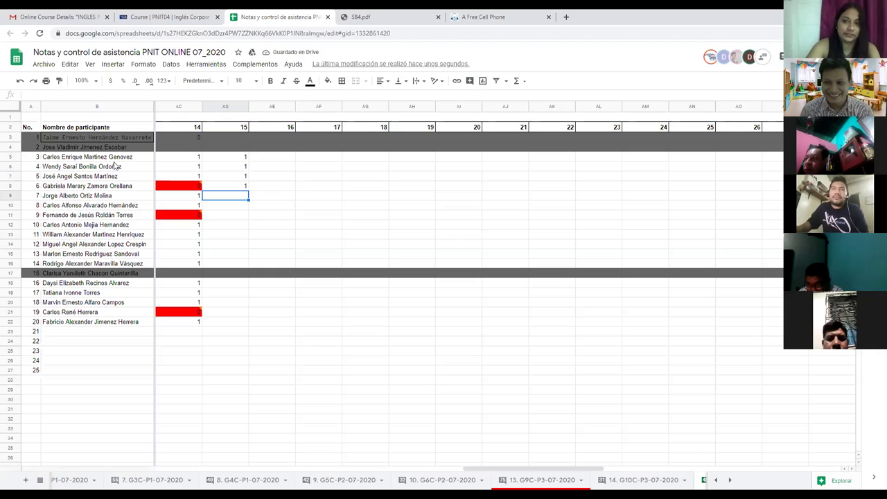
pyautogui.write('1')
pyautogui.press('Return')
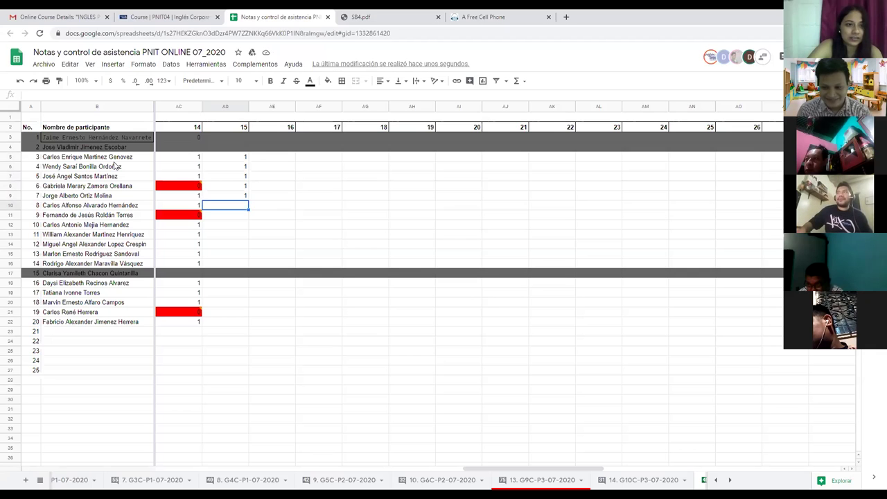
pyautogui.write('1')
pyautogui.press('Return')
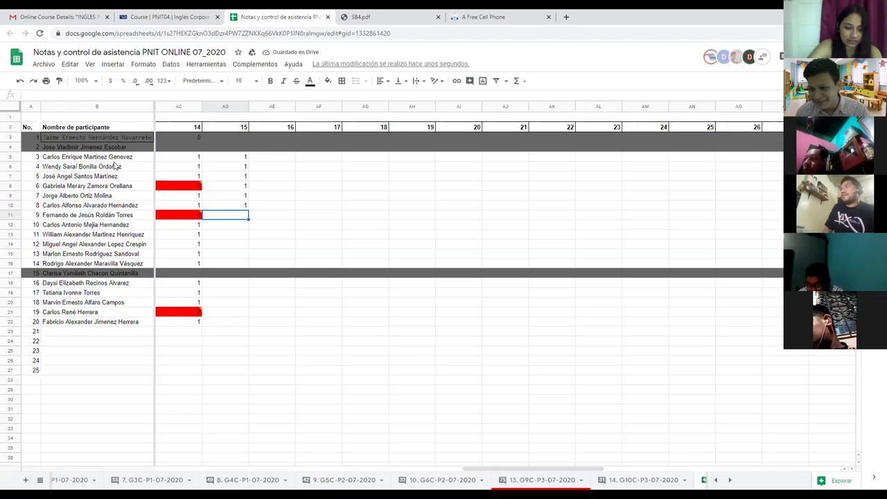
# Step: Enter 1 for participant 9 in the attendance column headed 15
pyautogui.press('Down')
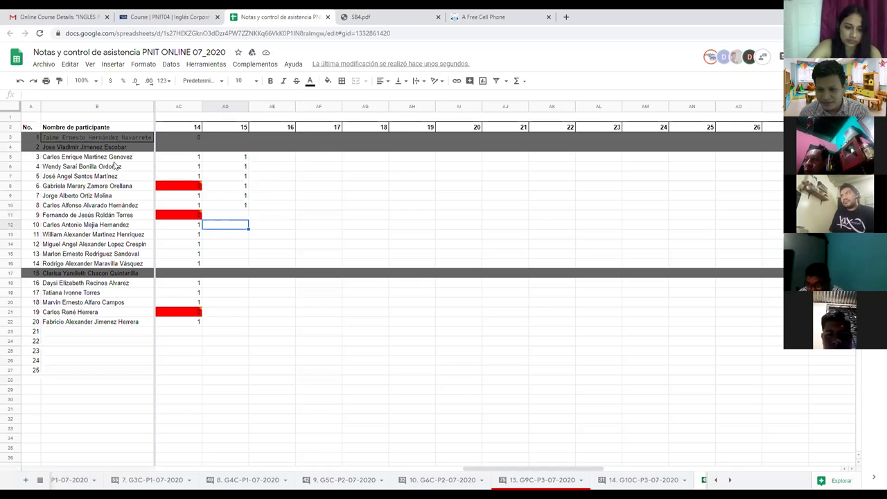
pyautogui.press('Down')
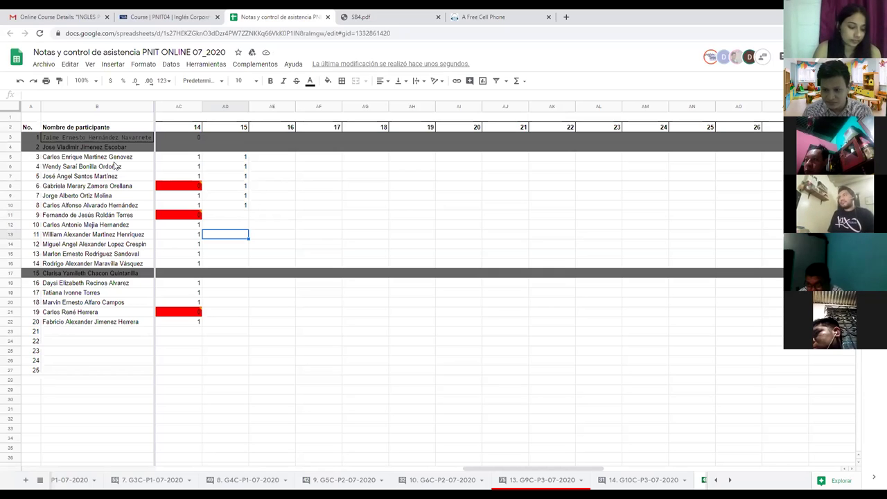
pyautogui.press('Up')
pyautogui.press('Up')
pyautogui.press('Up')
pyautogui.press('Down')
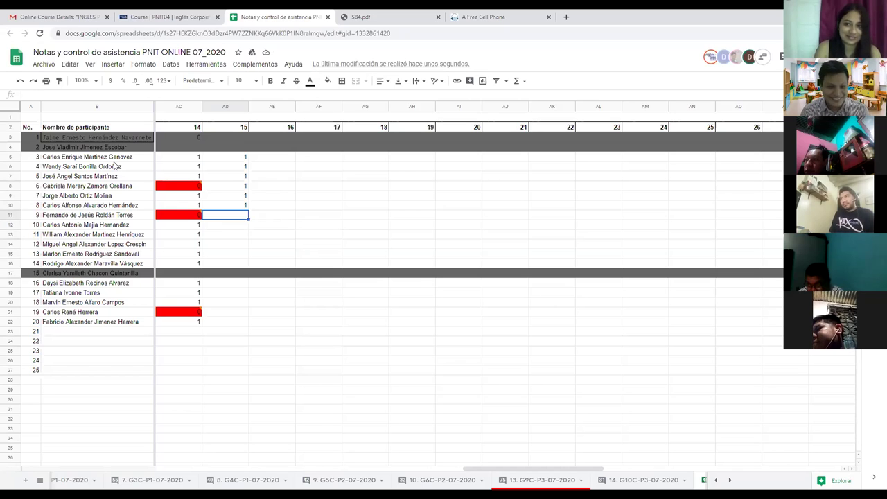
pyautogui.write('1')
pyautogui.press('Return')
# Step: Leave participants 10 and 11 blank and enter 1 for participants 12 and 13 in the column headed 15
pyautogui.press('Down')
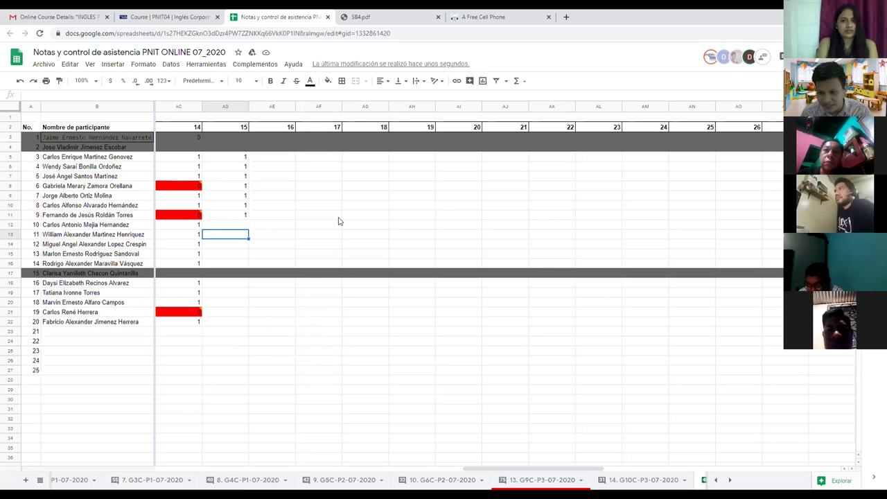
pyautogui.press('Down')
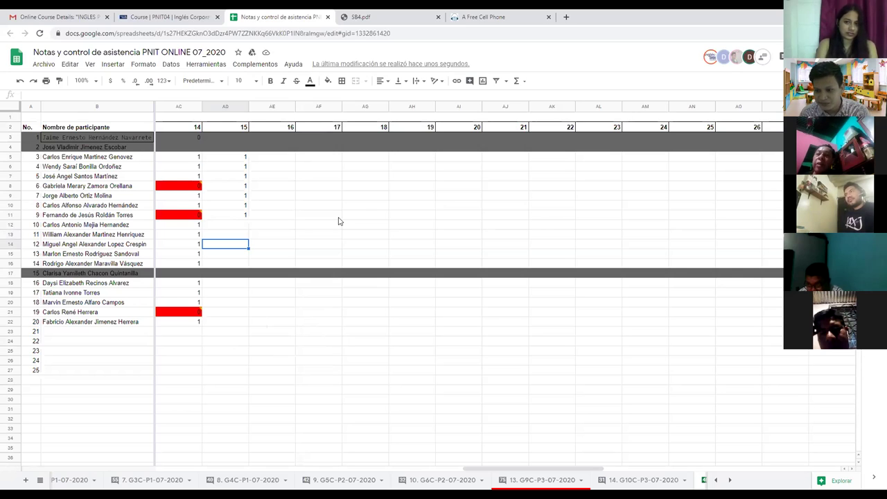
pyautogui.write('1')
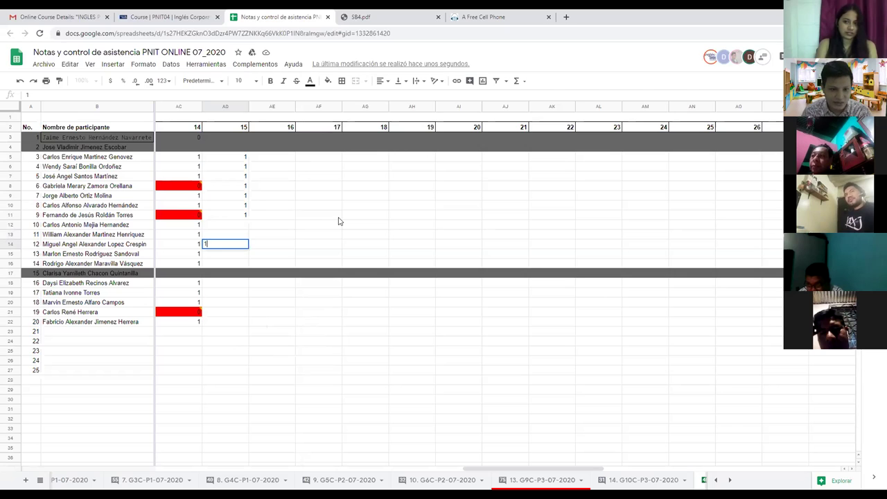
pyautogui.press('Return')
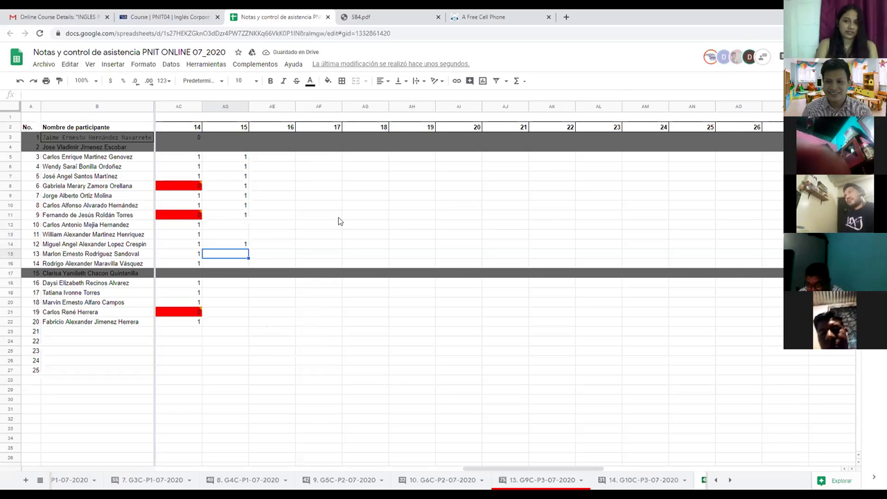
pyautogui.write('1')
pyautogui.press('Return')
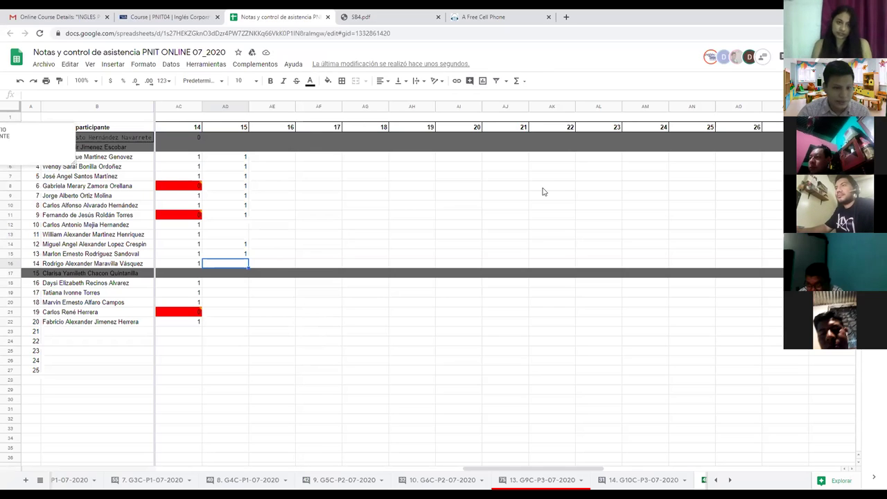
# Step: Skip participant 14 and the greyed-out row 15, and enter 1 for participants 16 through 20 in the column headed 15
pyautogui.press('Down')
pyautogui.press('Down')
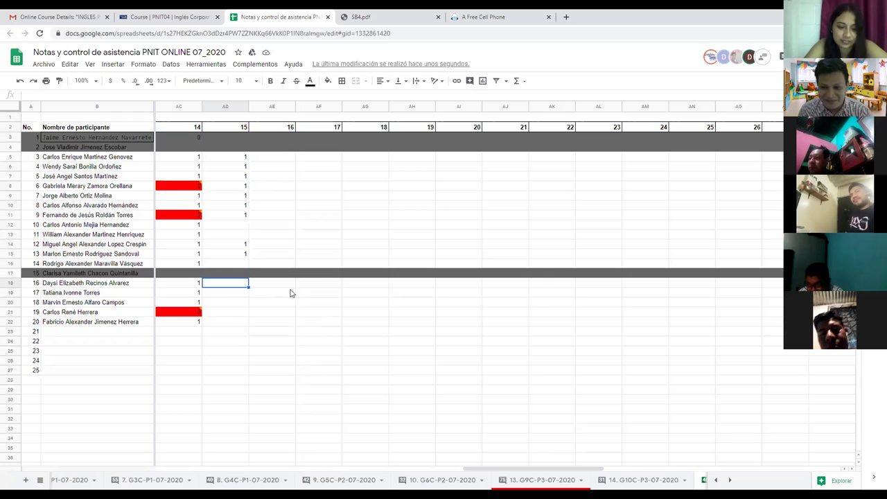
pyautogui.write('1')
pyautogui.press('Return')
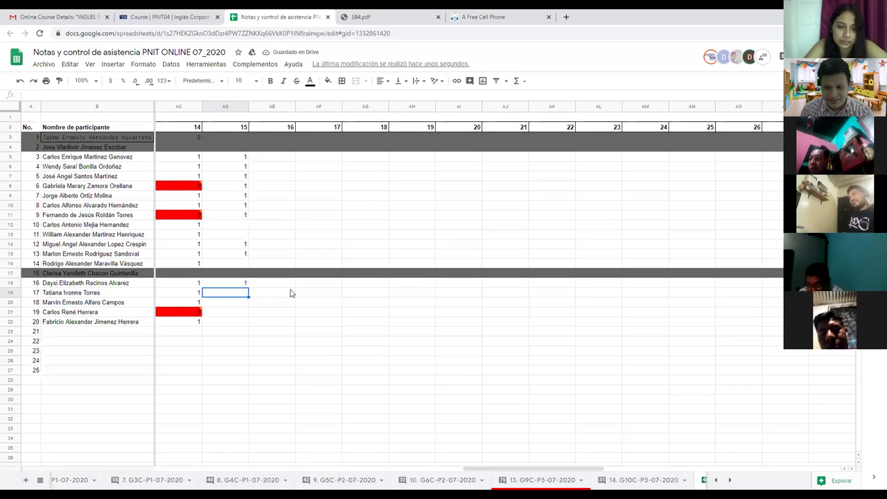
pyautogui.write('1')
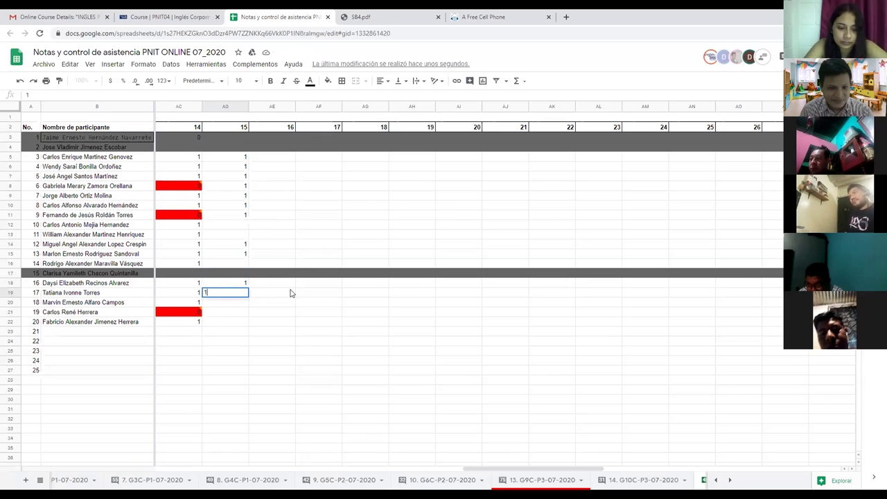
pyautogui.press('Return')
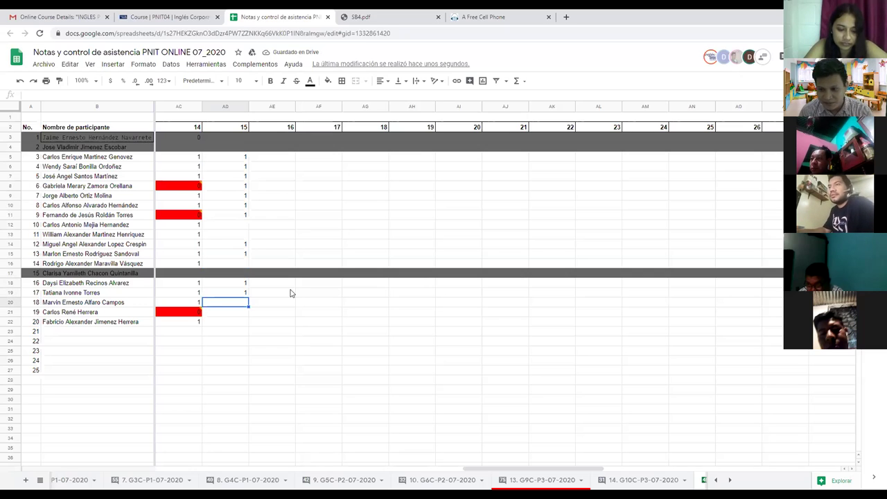
pyautogui.write('1')
pyautogui.press('Return')
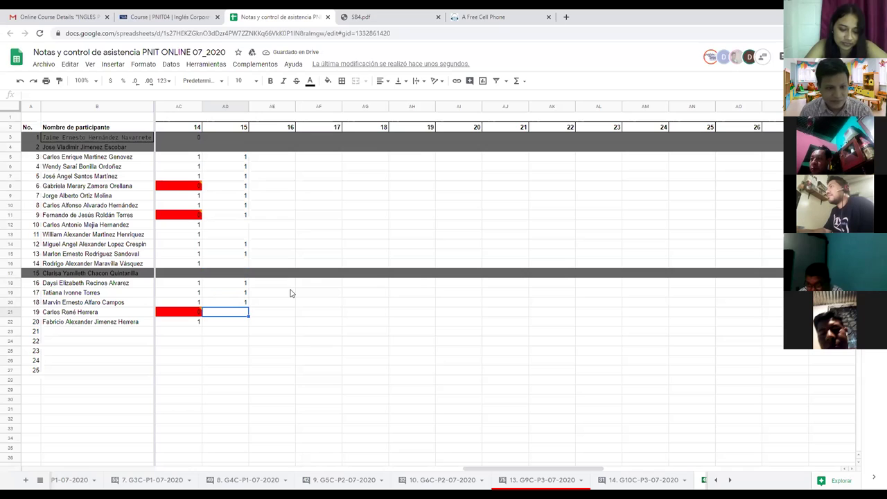
pyautogui.write('1')
pyautogui.press('Return')
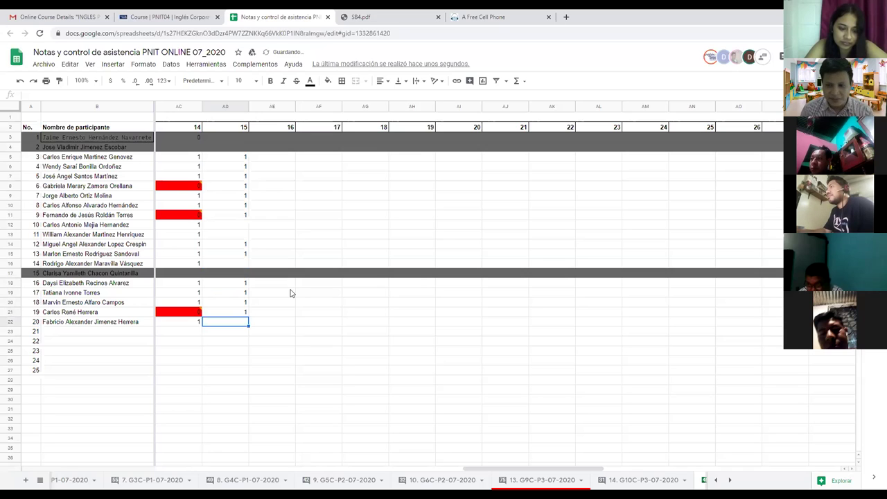
pyautogui.write('1')
# Step: Go back to the skipped participant 11 and enter 1 in the attendance column headed 15
pyautogui.press('Up')
pyautogui.press('Up')
pyautogui.press('Up')
pyautogui.press('Up')
pyautogui.press('Up')
pyautogui.press('Up')
pyautogui.press('Up')
pyautogui.press('Up')
pyautogui.press('Up')
pyautogui.write('1')
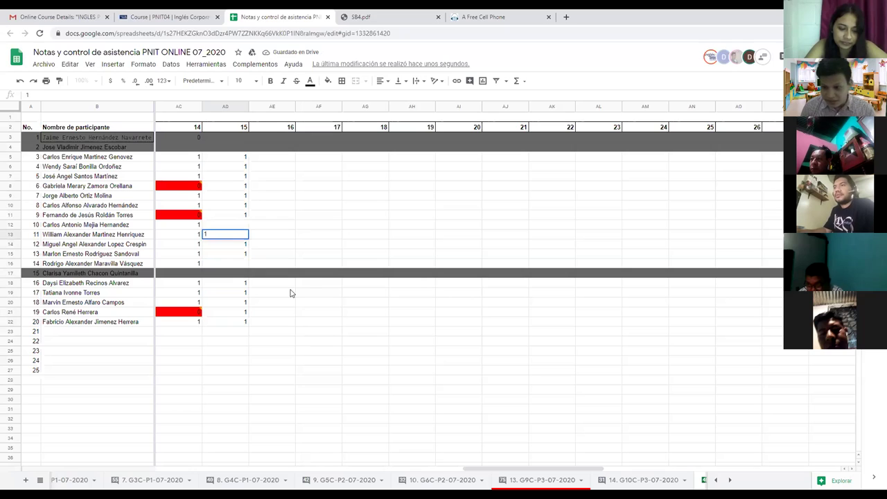
pyautogui.press('Up')
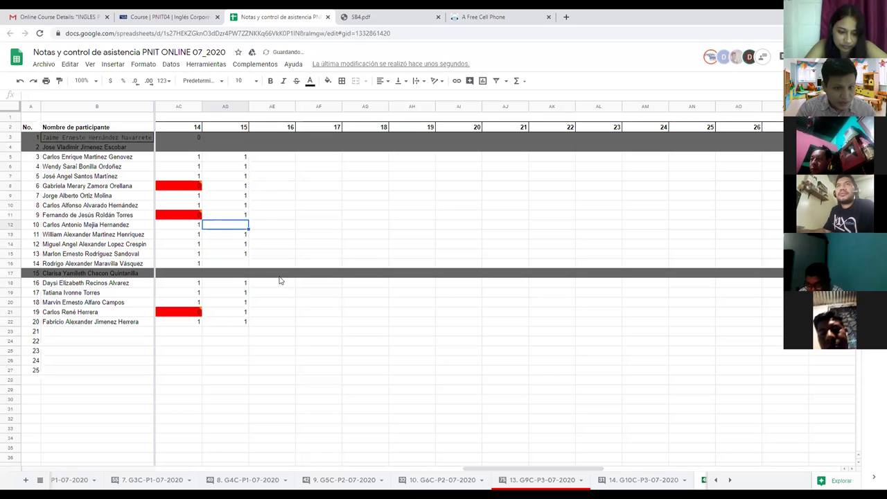
pyautogui.press('Up')
pyautogui.press('Up')
pyautogui.press('Up')
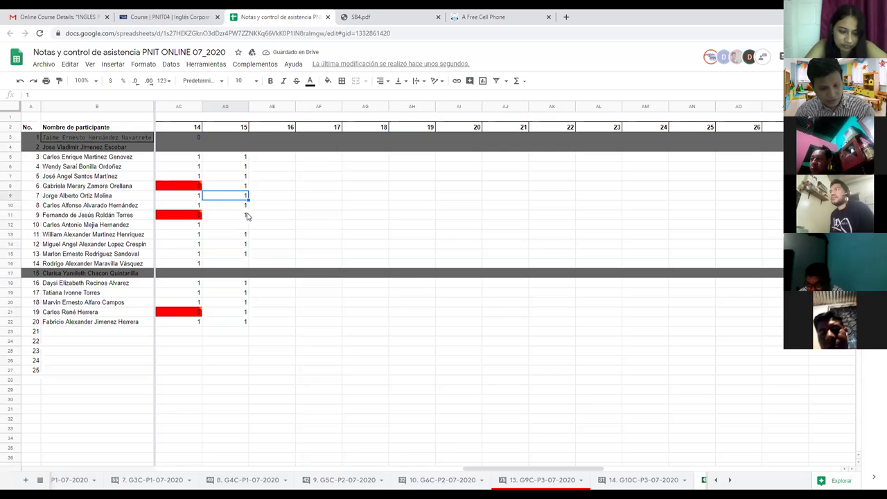